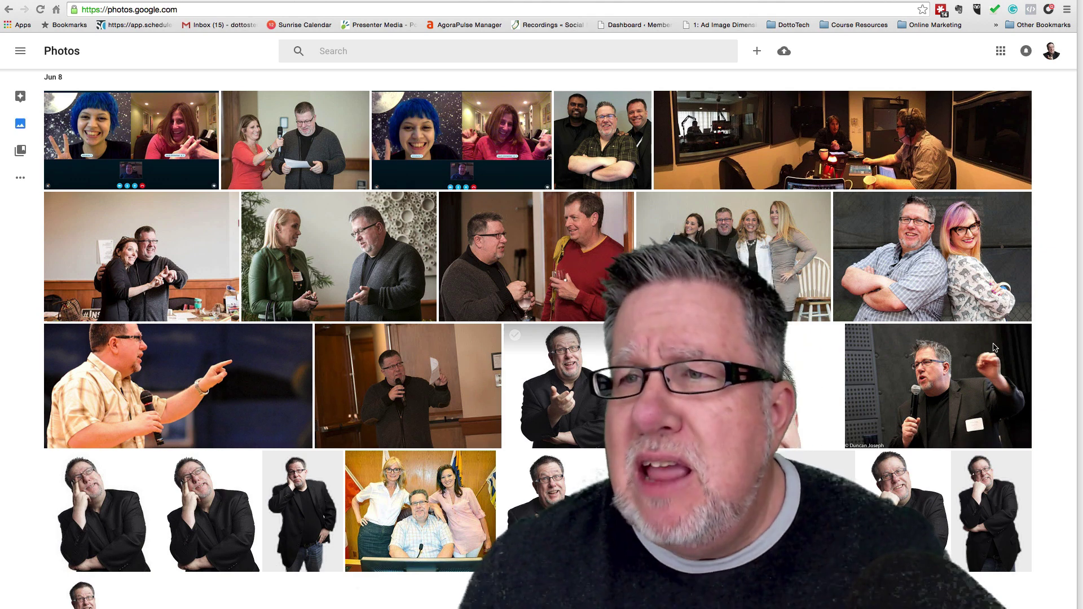
# - Open Google Photos from the apps list and view the Assistant's June 8 movie and trip story cards
pyautogui.click(1001, 52)
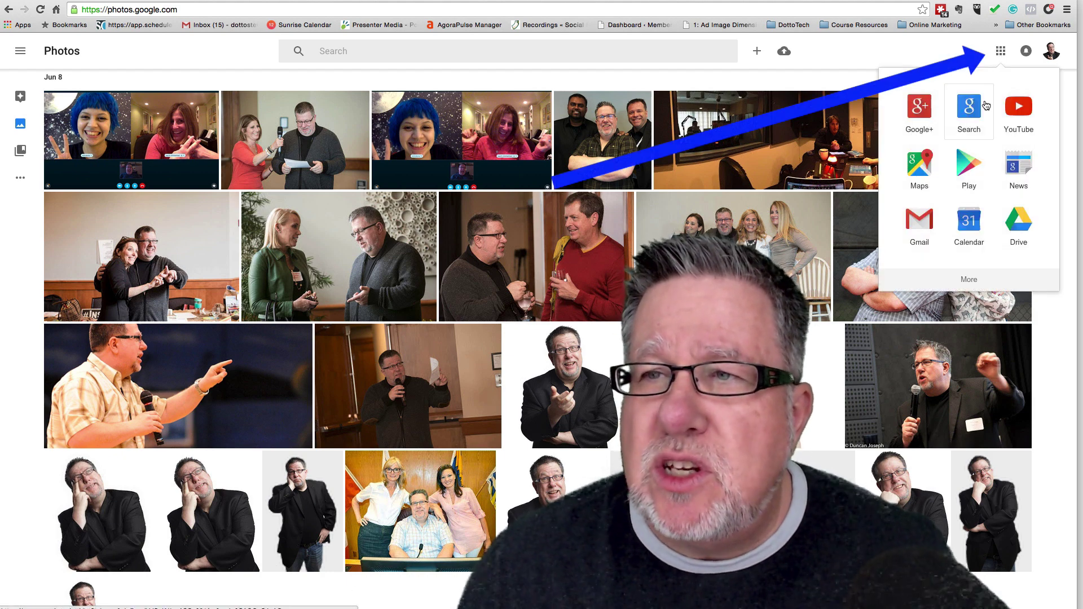
pyautogui.scroll(-1, 982, 141)
pyautogui.scroll(-2, 983, 141)
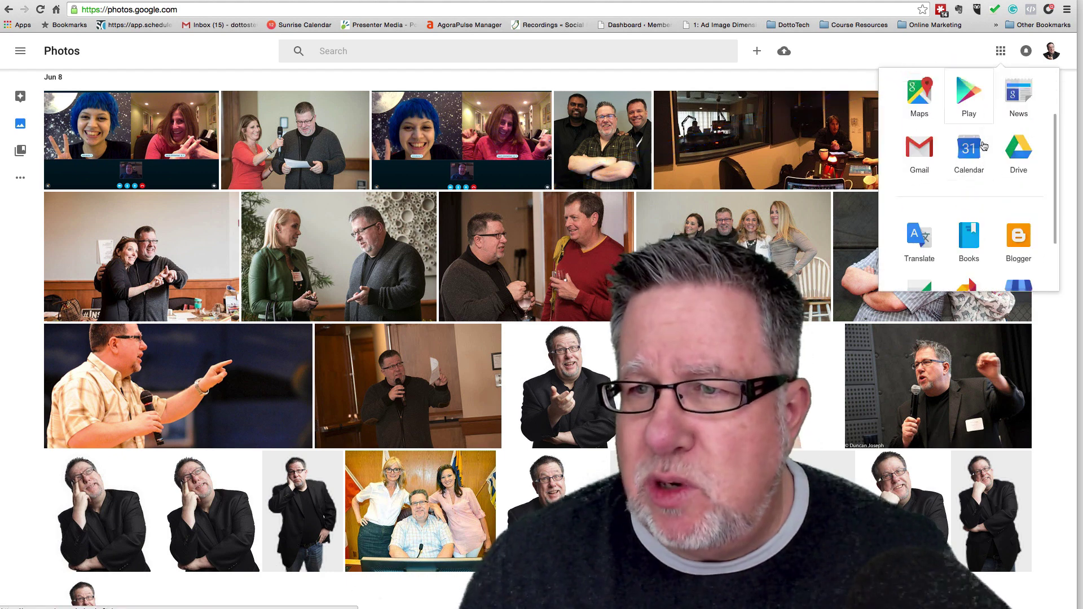
pyautogui.scroll(-1, 983, 141)
pyautogui.scroll(4, 982, 140)
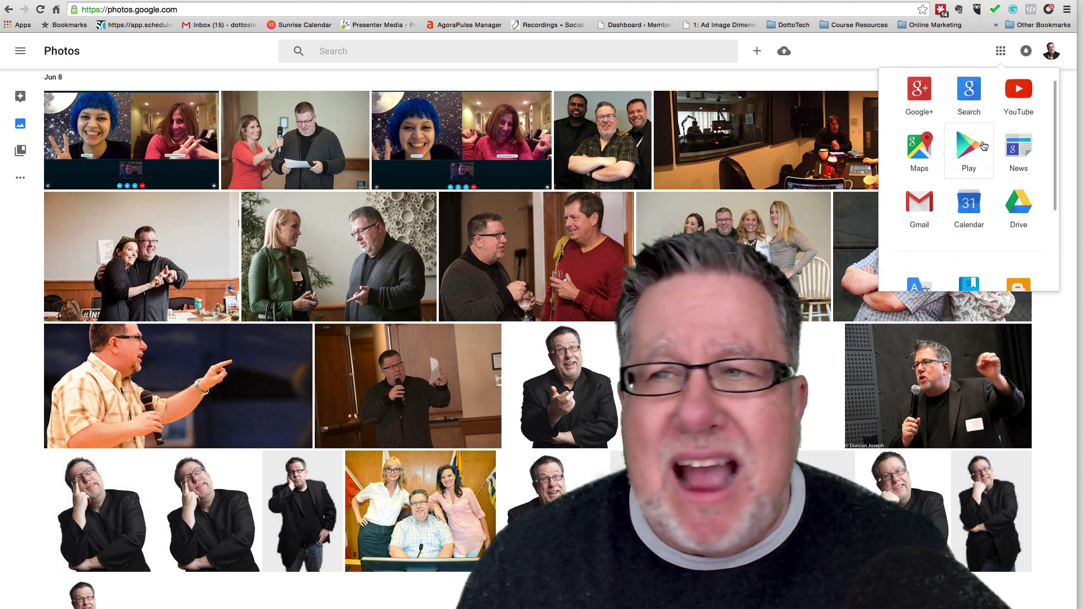
pyautogui.scroll(-2, 982, 147)
pyautogui.scroll(-2, 982, 146)
pyautogui.scroll(-1, 983, 145)
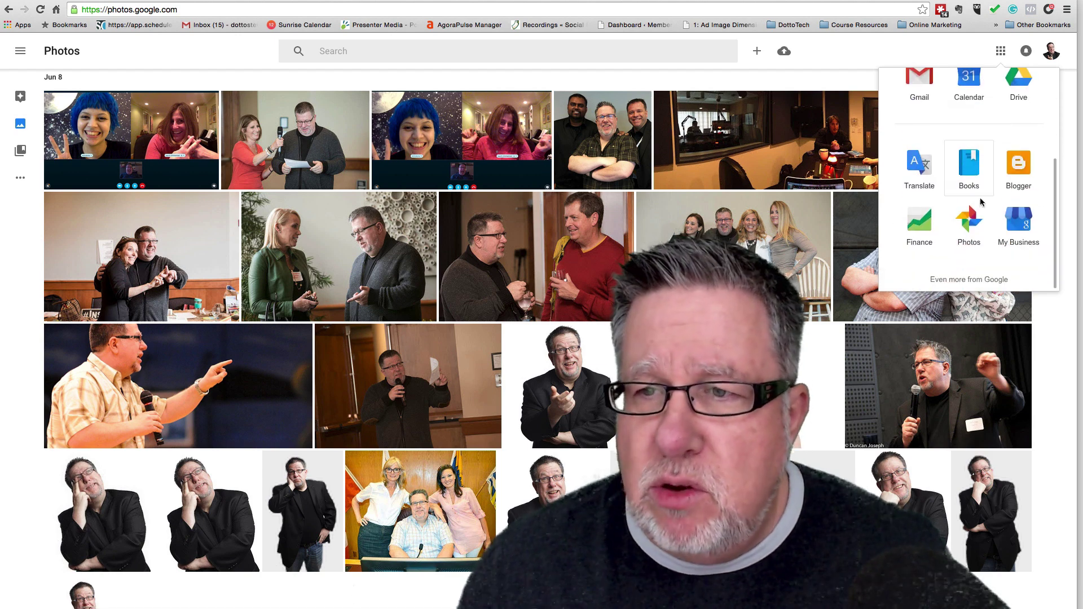
pyautogui.click(979, 239)
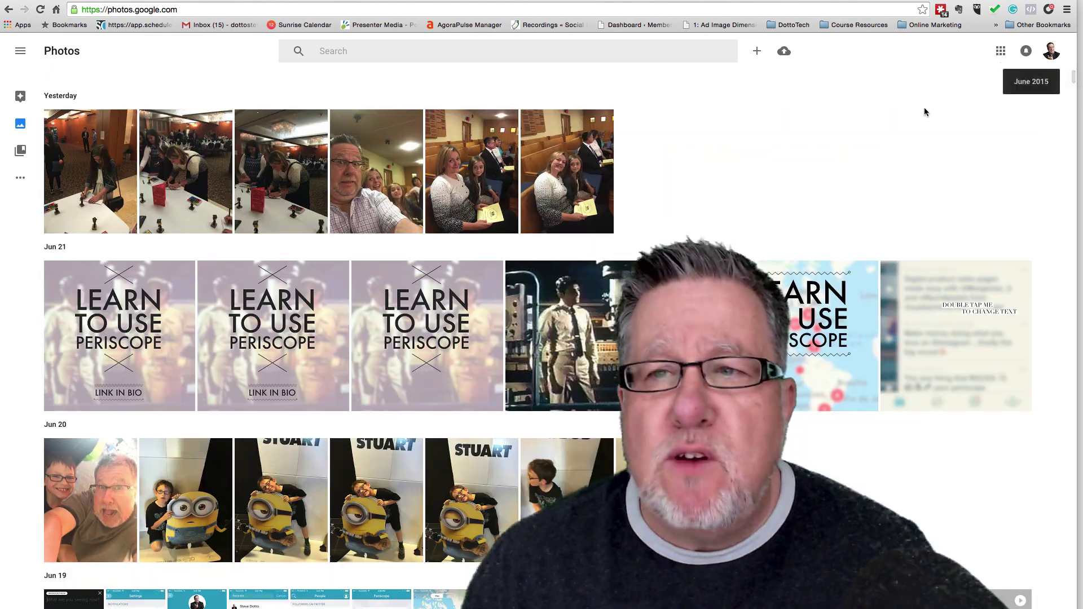
pyautogui.scroll(-5, 925, 107)
pyautogui.scroll(-5, 923, 109)
pyautogui.scroll(-5, 923, 108)
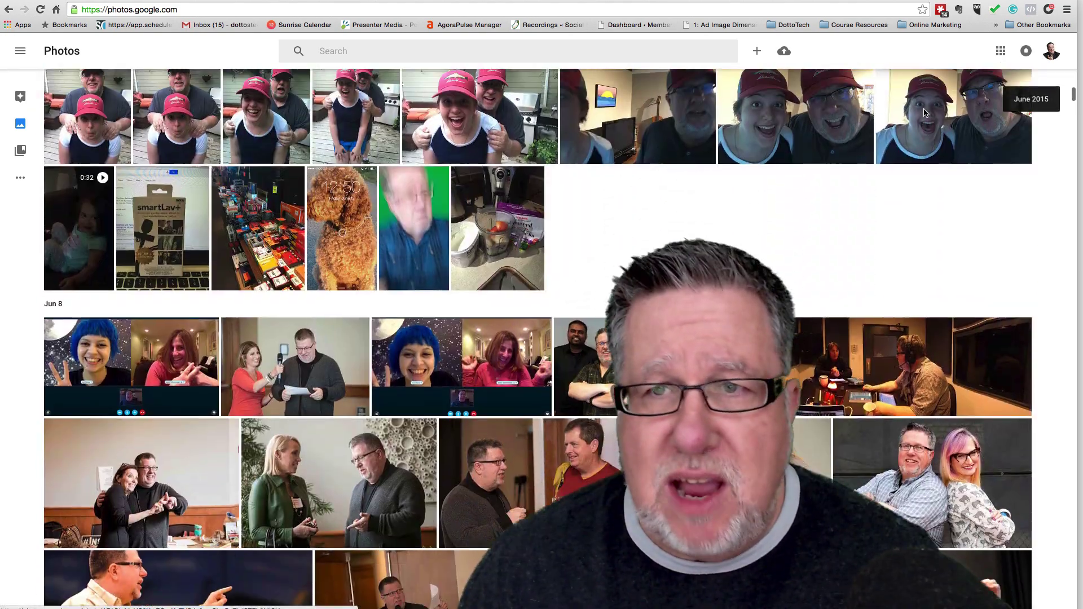
pyautogui.scroll(3, 923, 108)
pyautogui.scroll(-3, 924, 109)
pyautogui.scroll(-2, 922, 109)
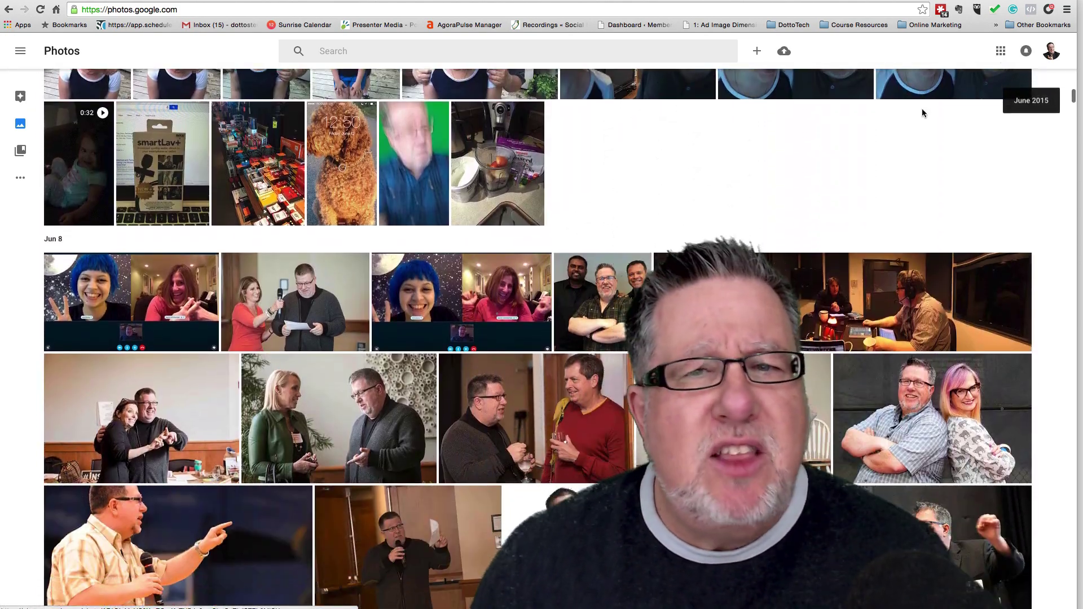
pyautogui.scroll(-2, 919, 110)
pyautogui.scroll(-2, 918, 110)
pyautogui.scroll(-2, 919, 111)
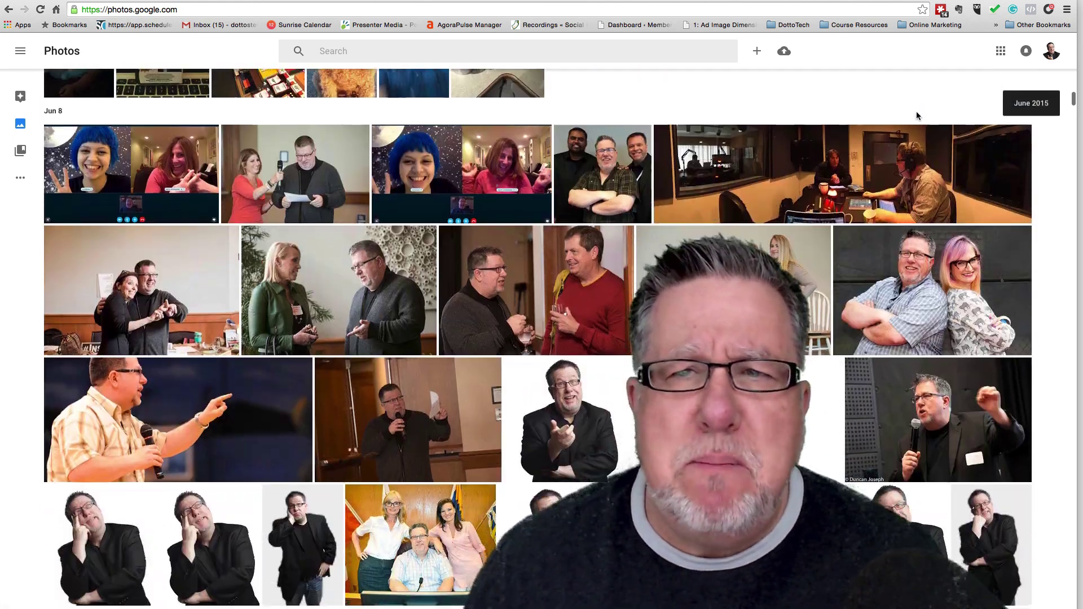
pyautogui.scroll(-2, 917, 111)
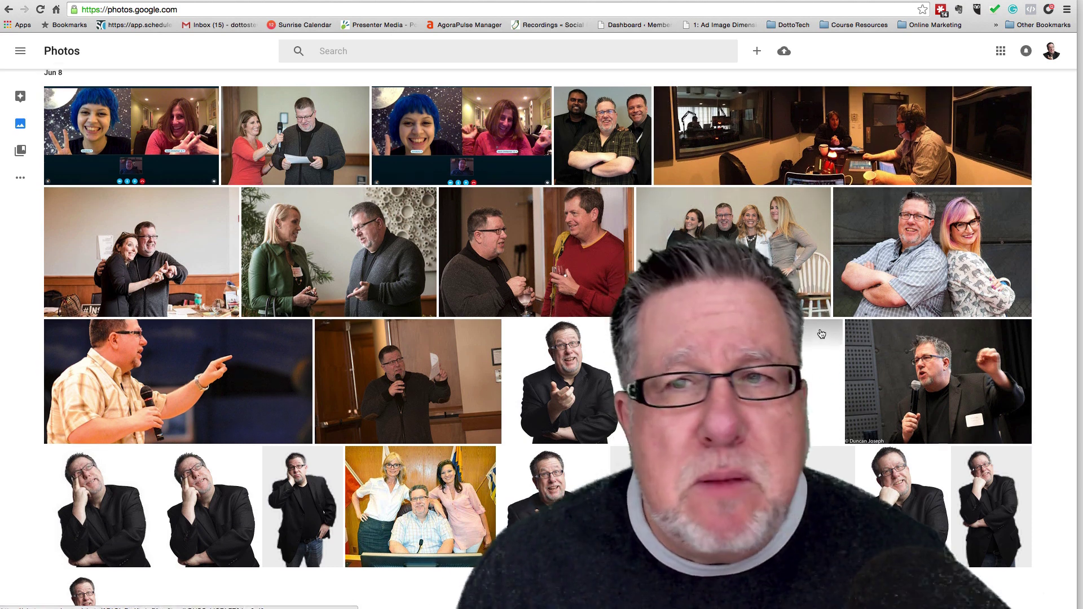
pyautogui.scroll(1, 812, 321)
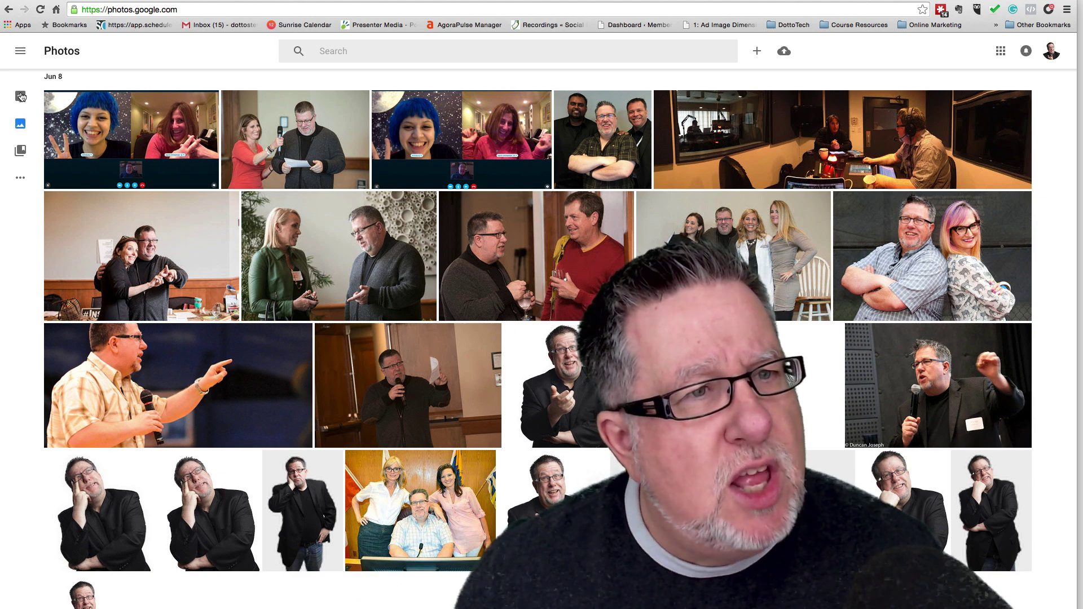
pyautogui.click(21, 96)
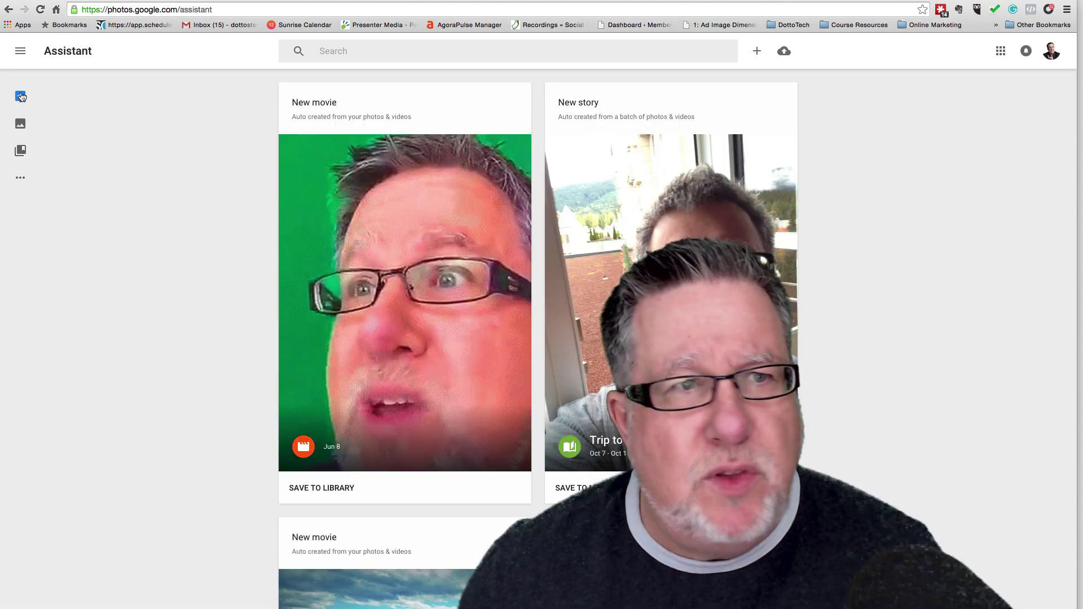
pyautogui.click(20, 51)
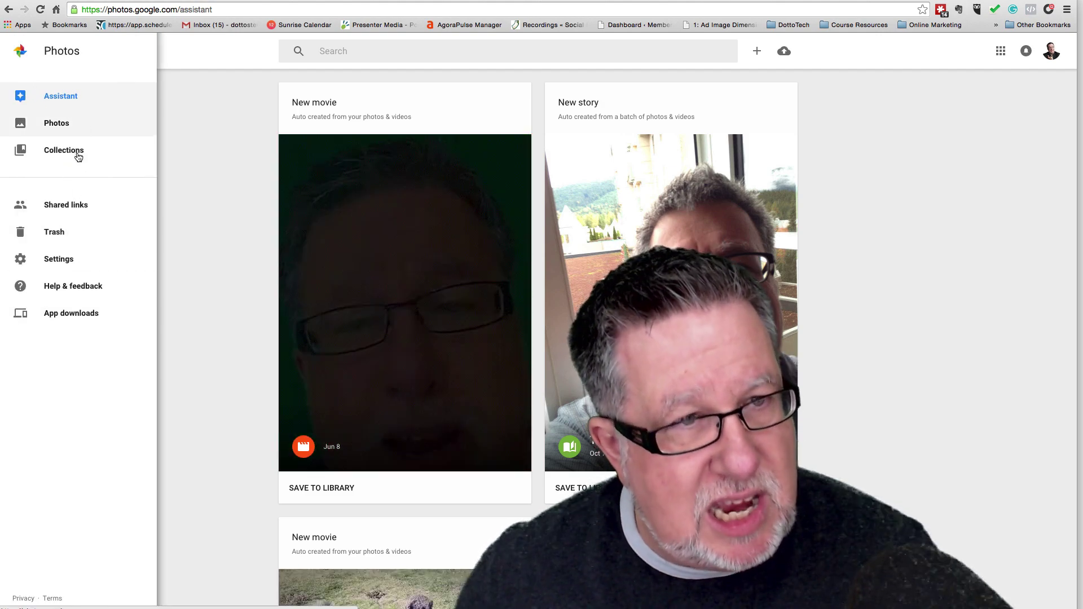
pyautogui.click(201, 143)
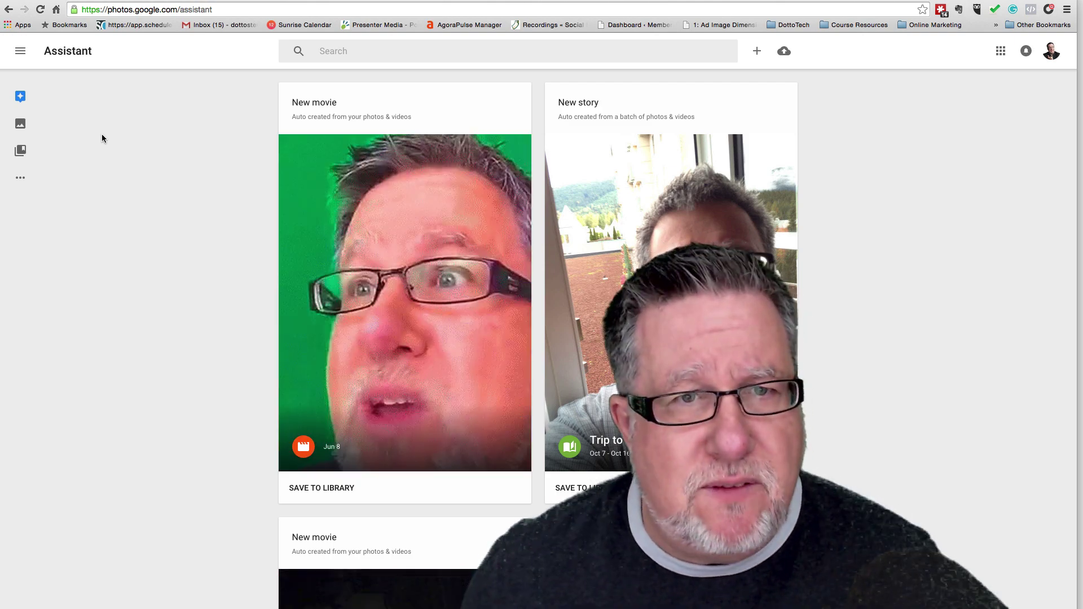
pyautogui.scroll(-5, 102, 134)
pyautogui.scroll(-5, 101, 134)
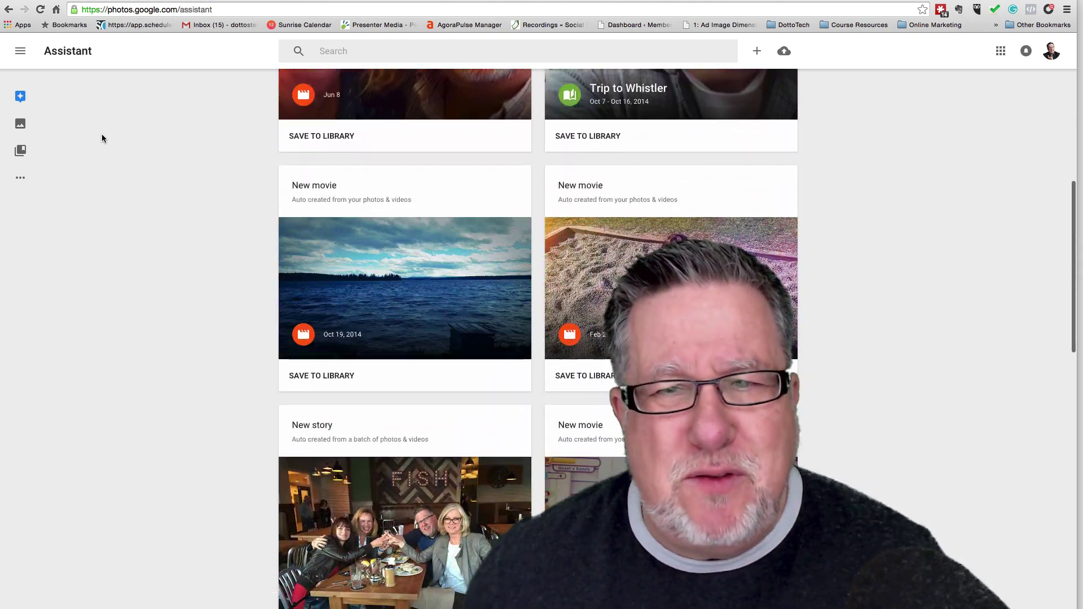
pyautogui.scroll(-1, 102, 134)
pyautogui.scroll(-2, 102, 133)
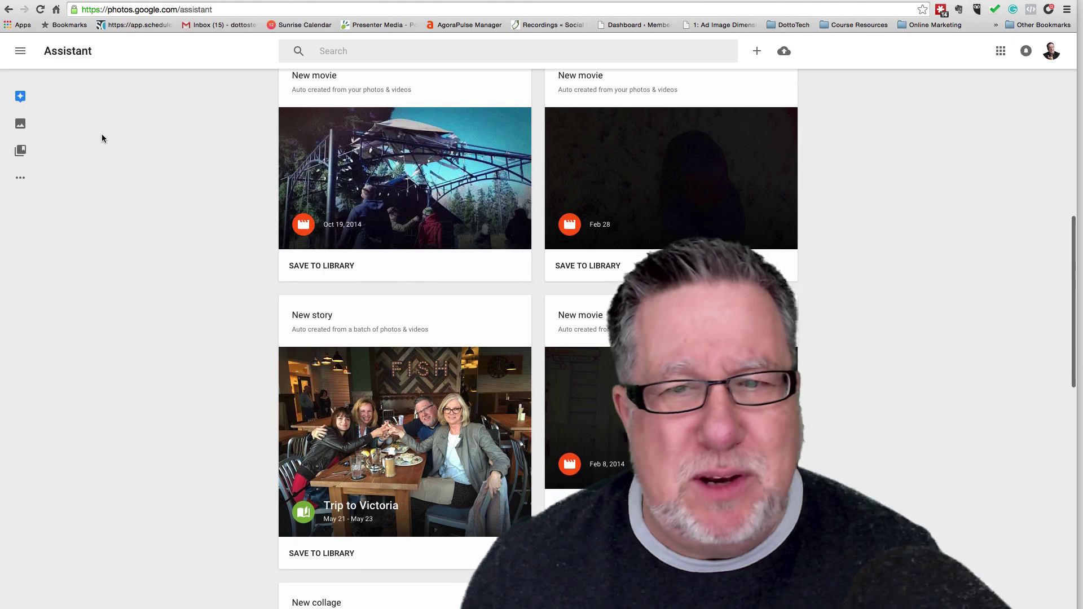
pyautogui.scroll(-1, 102, 138)
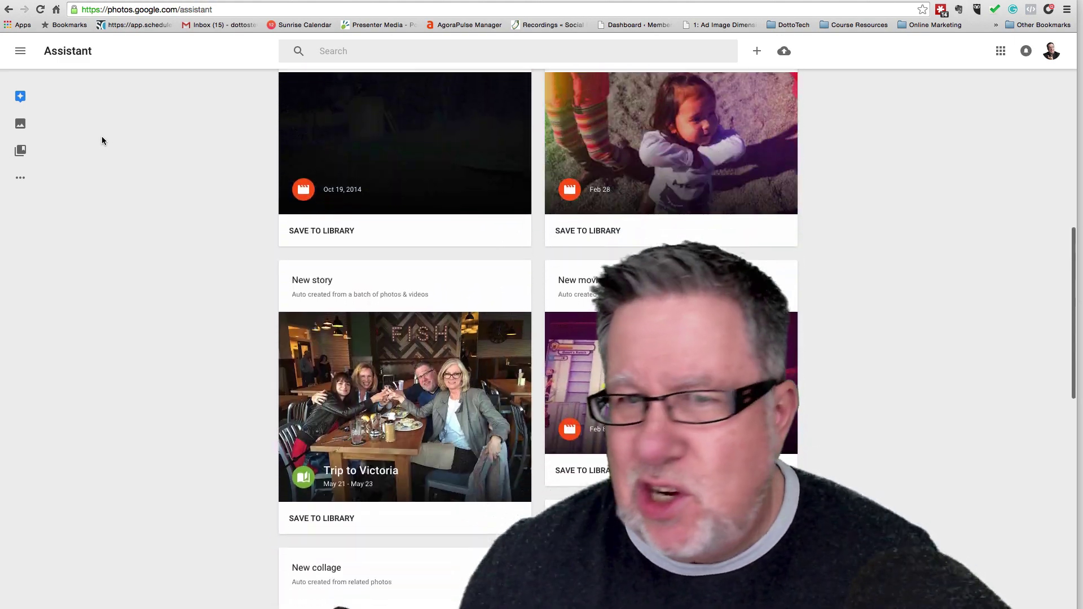
pyautogui.scroll(-2, 102, 136)
pyautogui.scroll(-2, 102, 137)
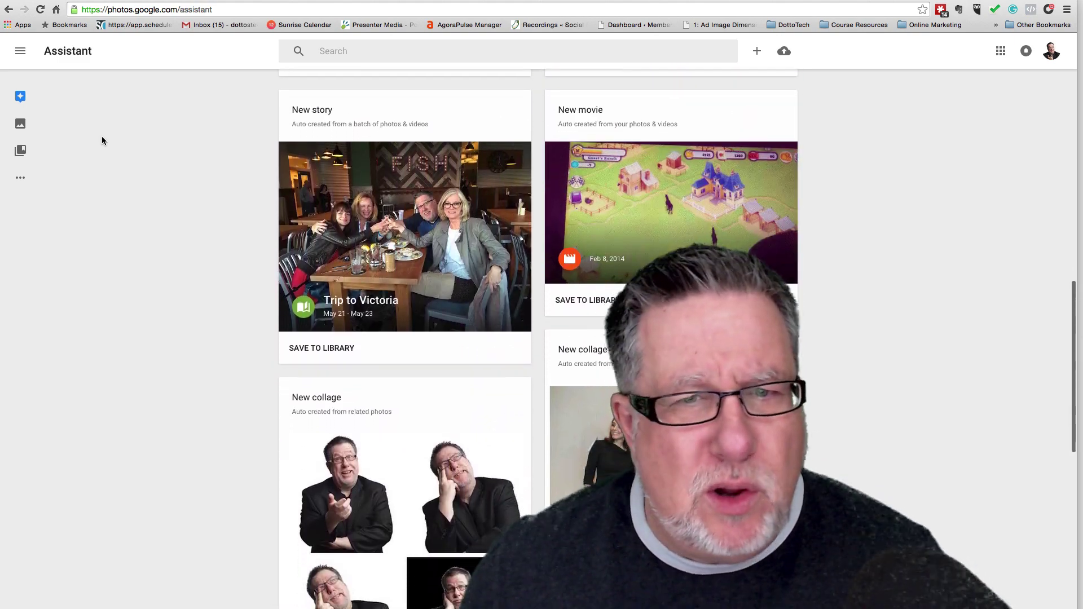
pyautogui.scroll(-1, 102, 137)
pyautogui.scroll(-1, 101, 136)
pyautogui.scroll(-2, 102, 136)
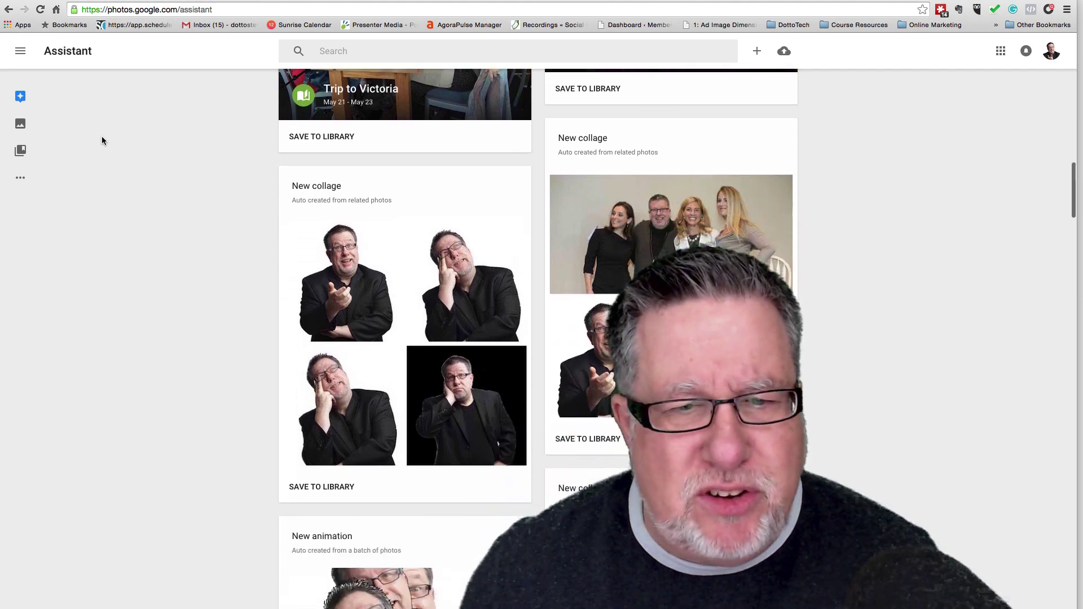
pyautogui.scroll(-2, 102, 137)
pyautogui.scroll(-2, 102, 136)
pyautogui.scroll(-2, 102, 137)
pyautogui.scroll(-2, 102, 136)
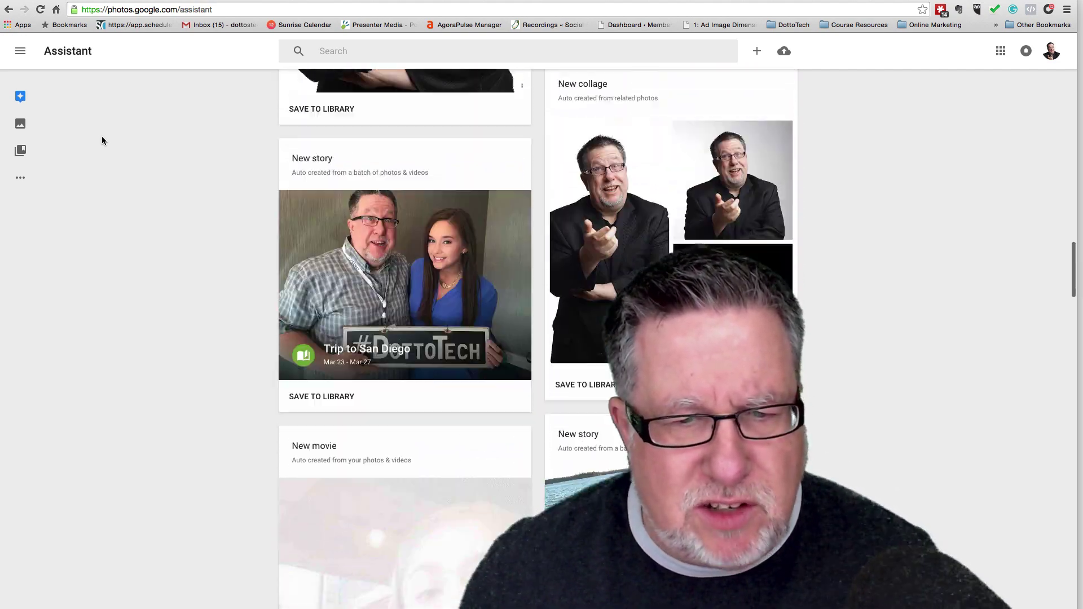
pyautogui.scroll(-3, 101, 137)
pyautogui.scroll(-1, 102, 136)
pyautogui.scroll(-2, 101, 136)
pyautogui.scroll(-2, 102, 136)
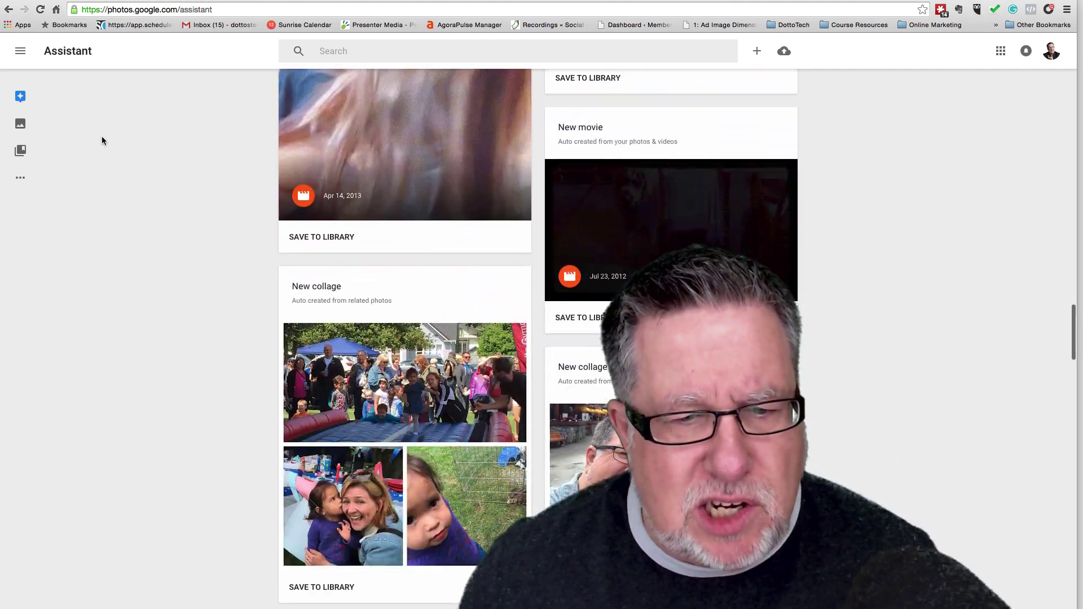
pyautogui.scroll(-3, 102, 136)
pyautogui.scroll(-3, 102, 136)
pyautogui.scroll(-1, 102, 136)
pyautogui.scroll(-1, 102, 136)
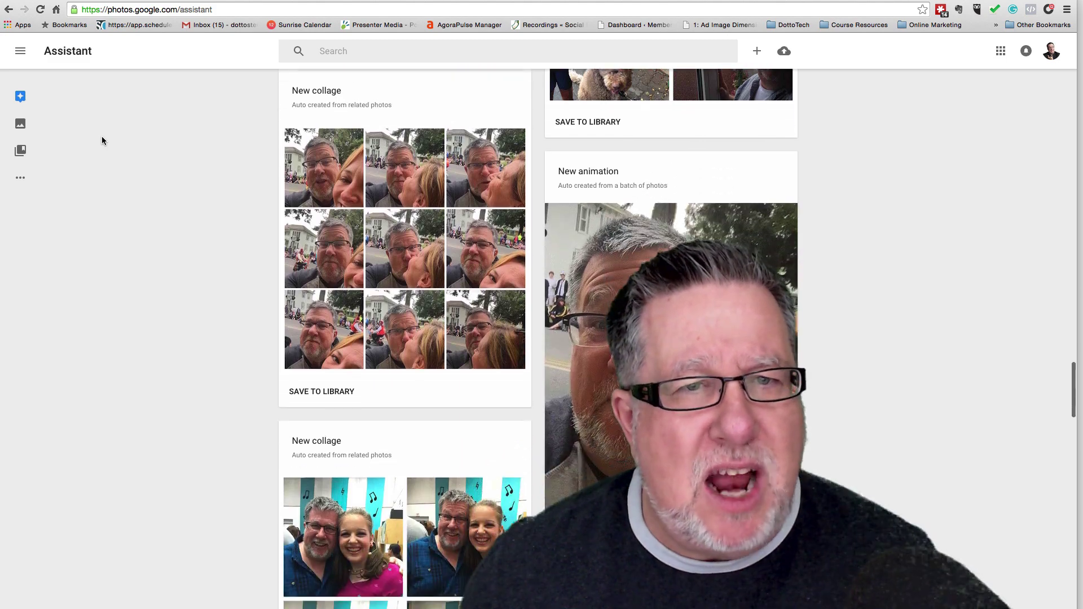
pyautogui.scroll(-1, 427, 141)
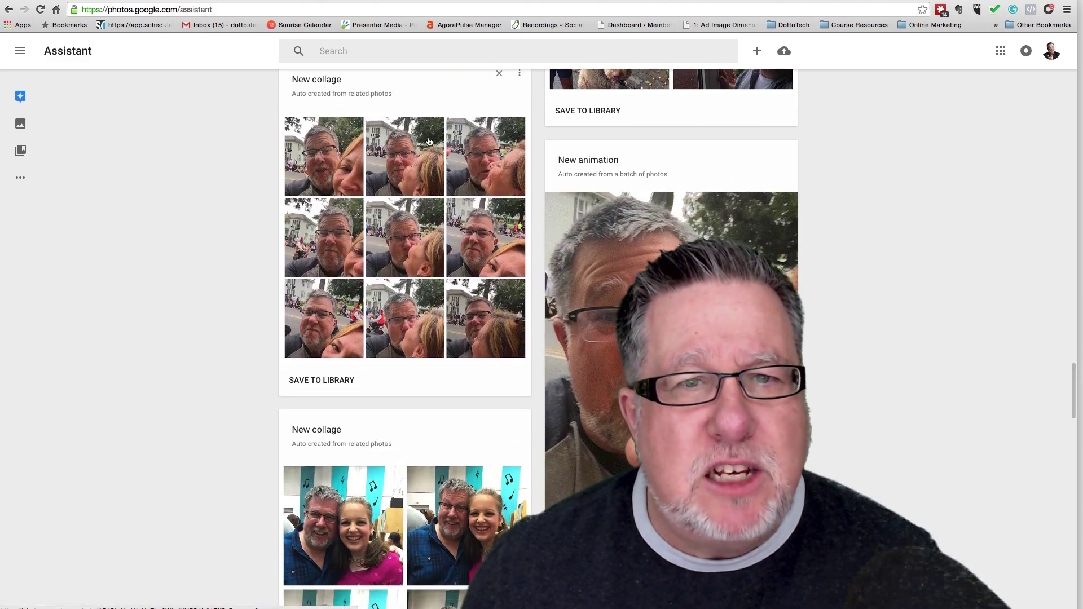
pyautogui.click(428, 141)
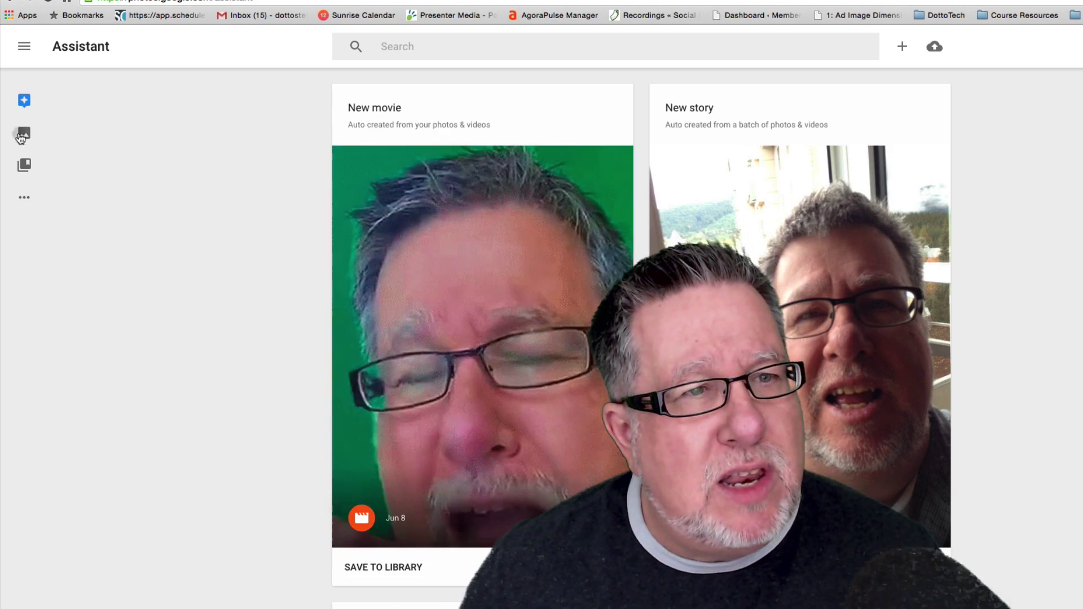
# - Return to the photo library via the Photos sidebar icon
pyautogui.click(23, 132)
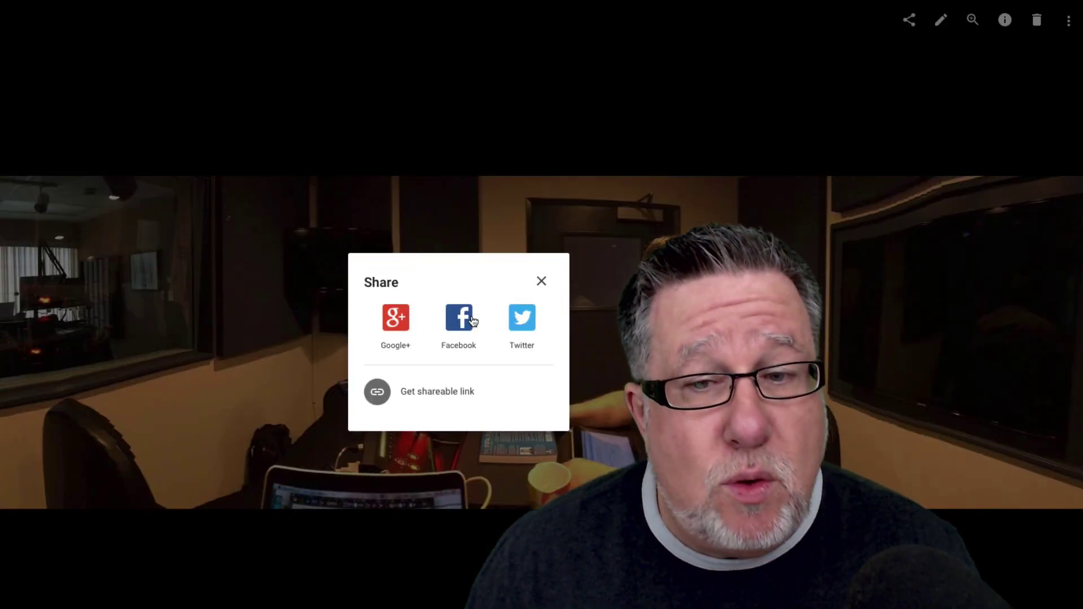
# - Close the sharing options and open the studio photo in the editor
pyautogui.click(540, 281)
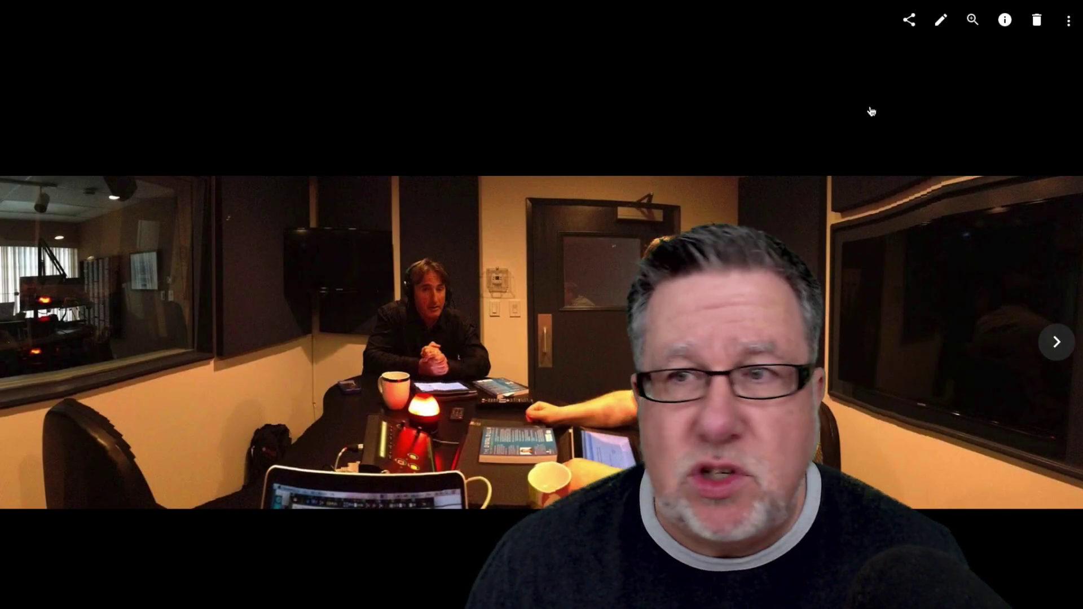
pyautogui.click(940, 21)
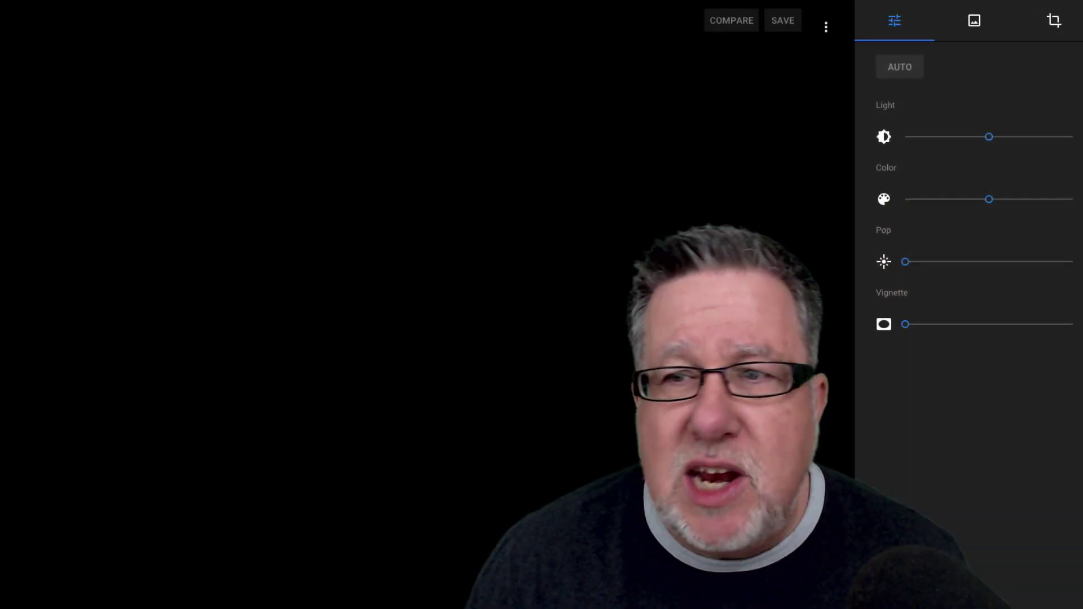